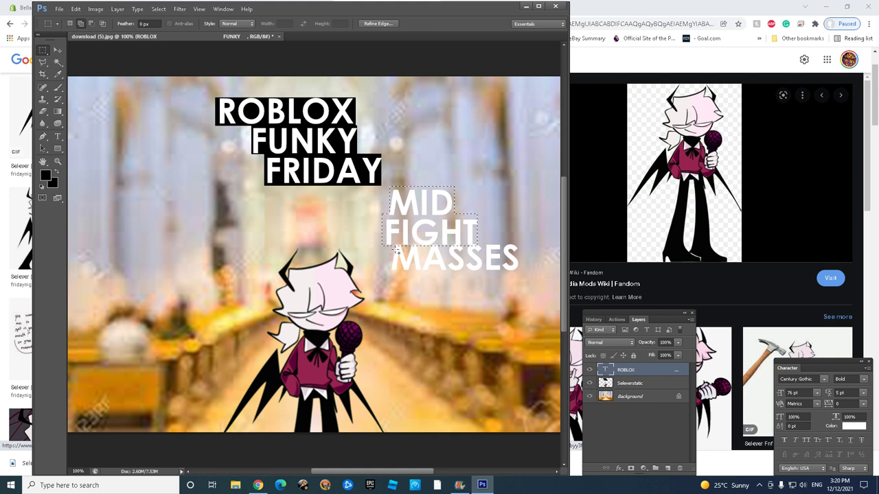
- Extend the selection around the word MASSES and paint black behind MID FIGHT MASSES on the Seleverstatic layer
drag(394, 237, 519, 272)
click(635, 385)
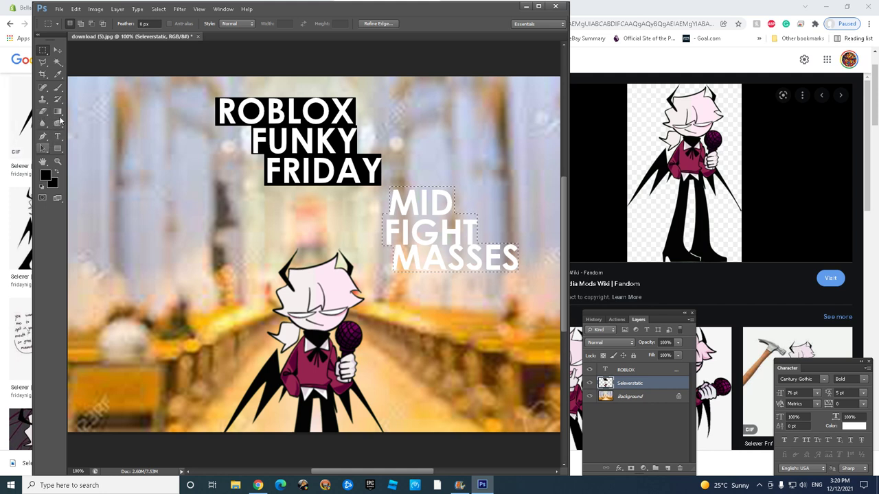
click(58, 87)
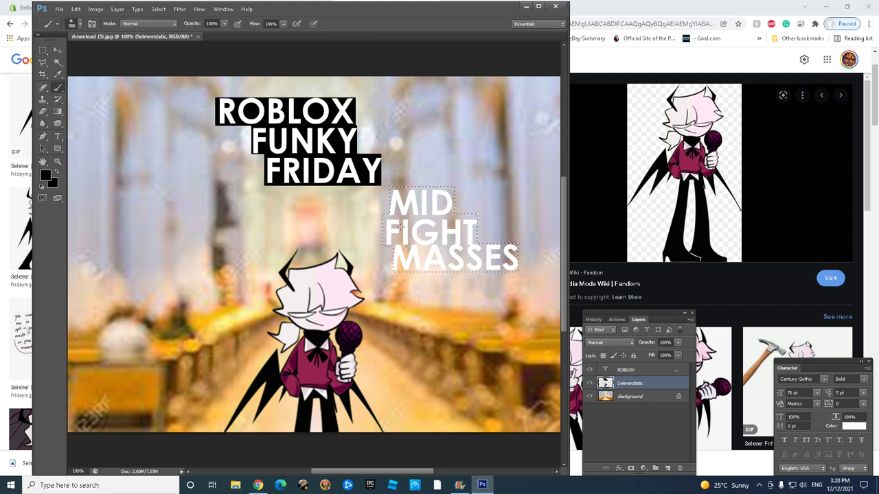
click(434, 241)
drag(434, 240, 491, 237)
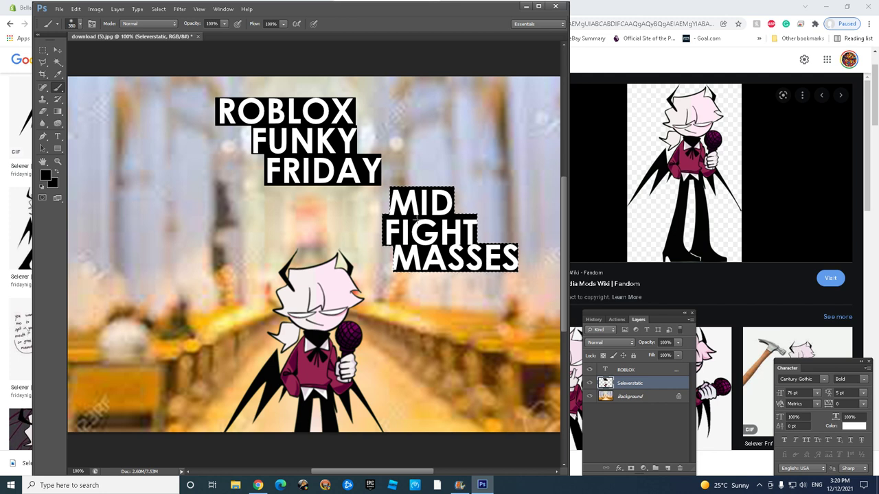
click(58, 136)
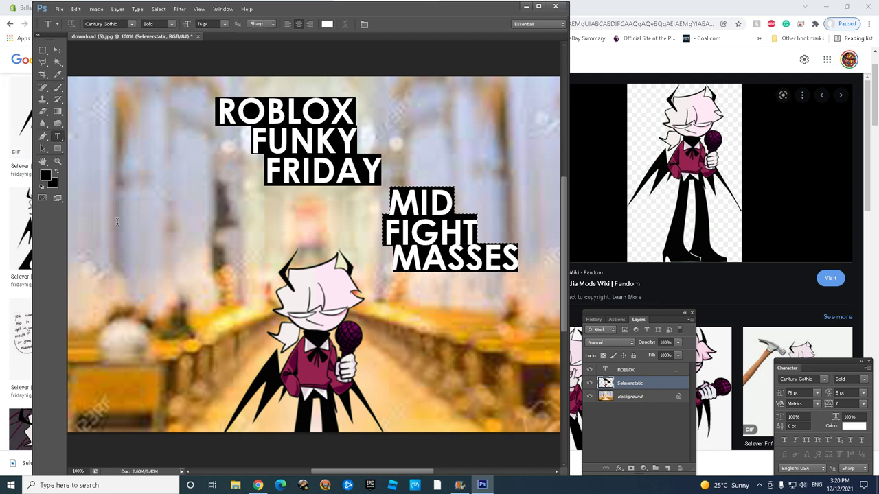
click(110, 214)
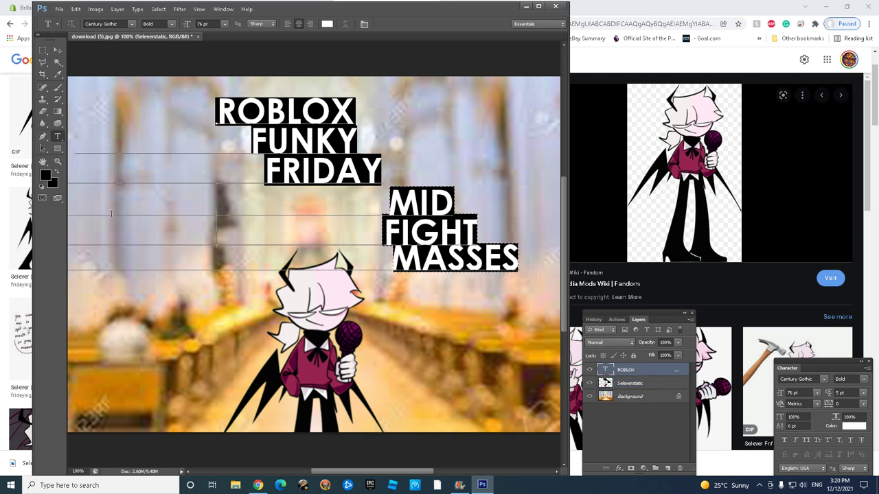
click(99, 251)
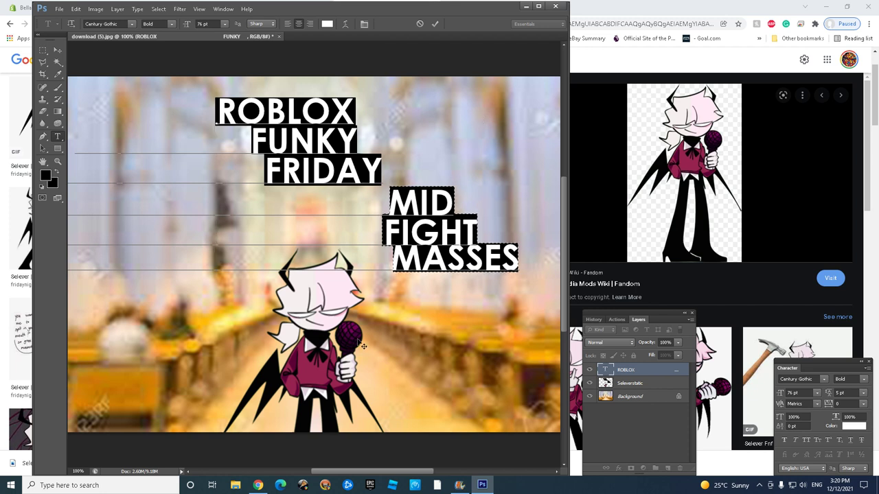
click(58, 51)
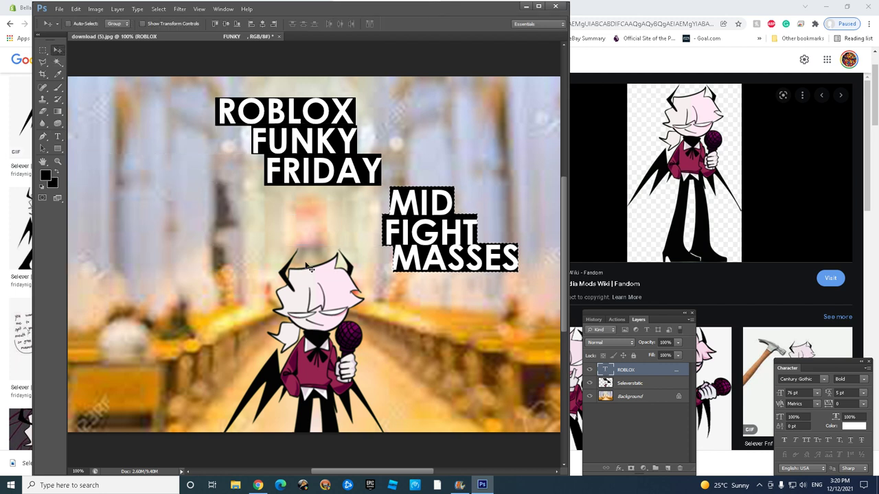
- Start a new text layer over the pews to the left of the character and enter CASNOVA
click(59, 137)
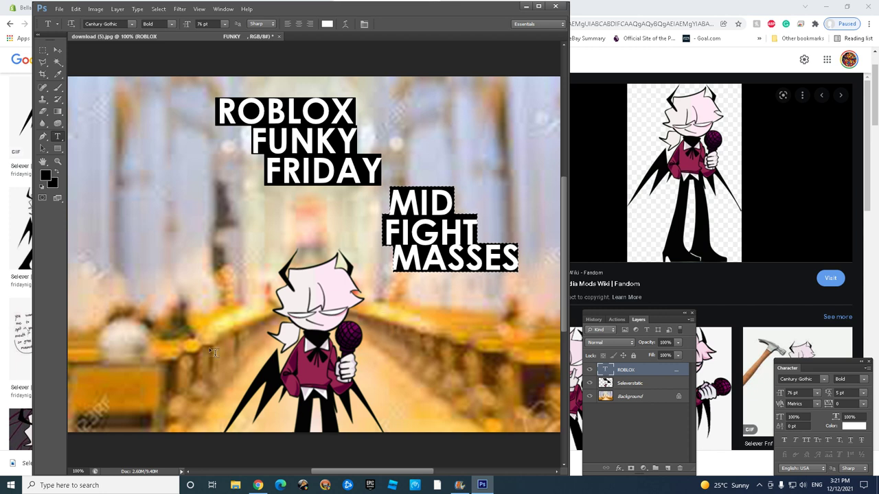
click(107, 365)
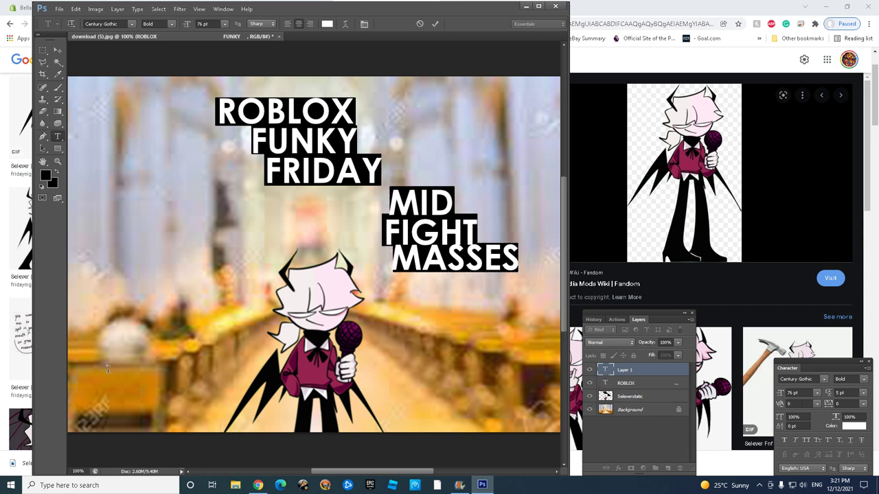
text(CAS)
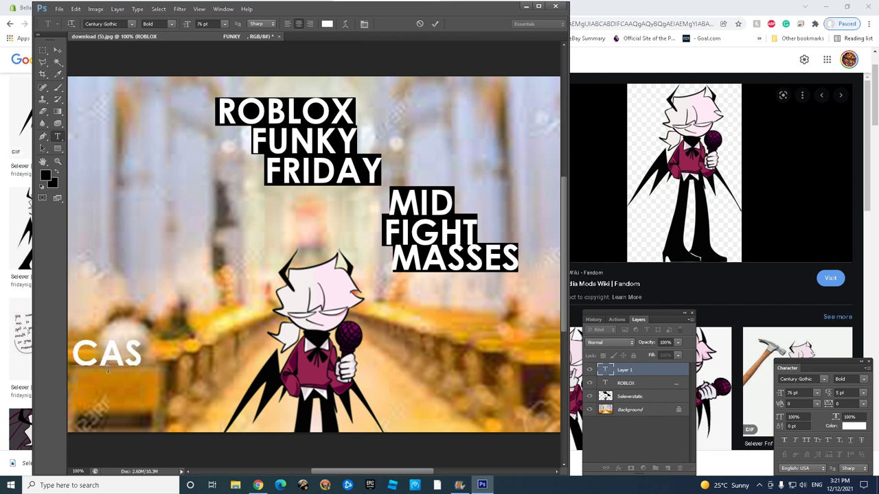
text(N)
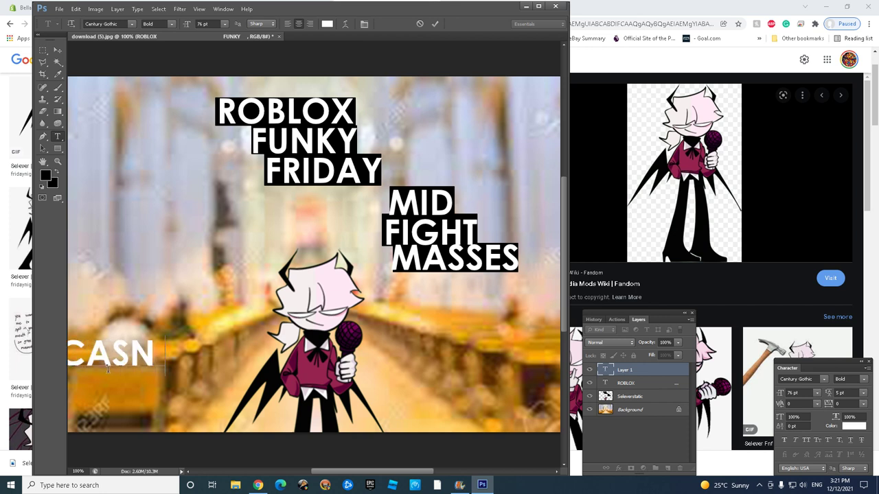
text(P)
key(BackSpace)
text(OVA)
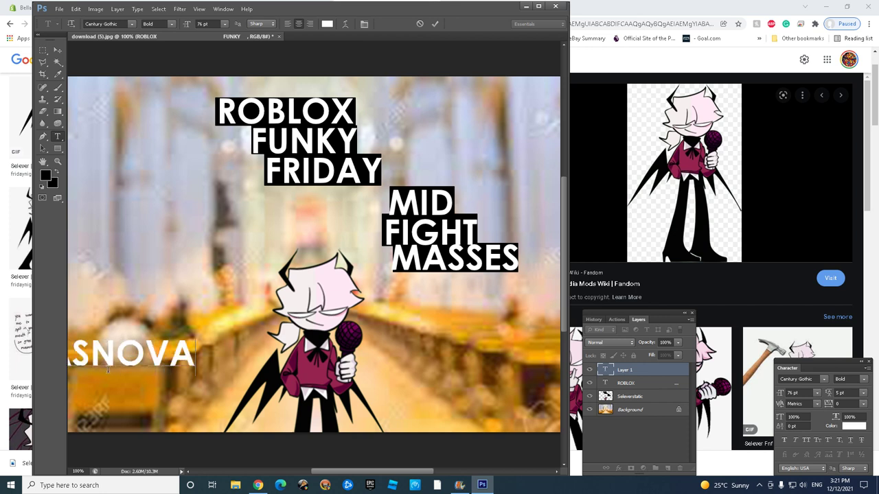
- Clear the new text line and retype it with the spelling CASANOVA
key(BackSpace)
key(BackSpace)
key(BackSpace)
key(BackSpace)
key(BackSpace)
key(BackSpace)
key(BackSpace)
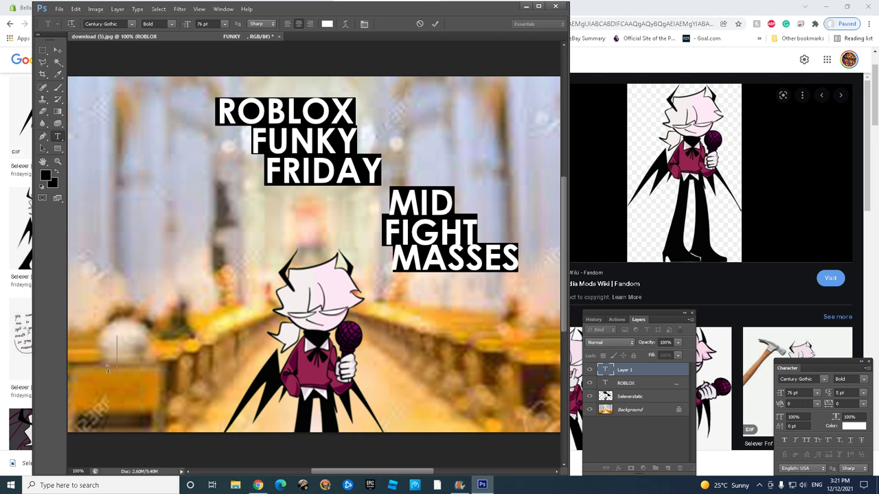
text(CAN)
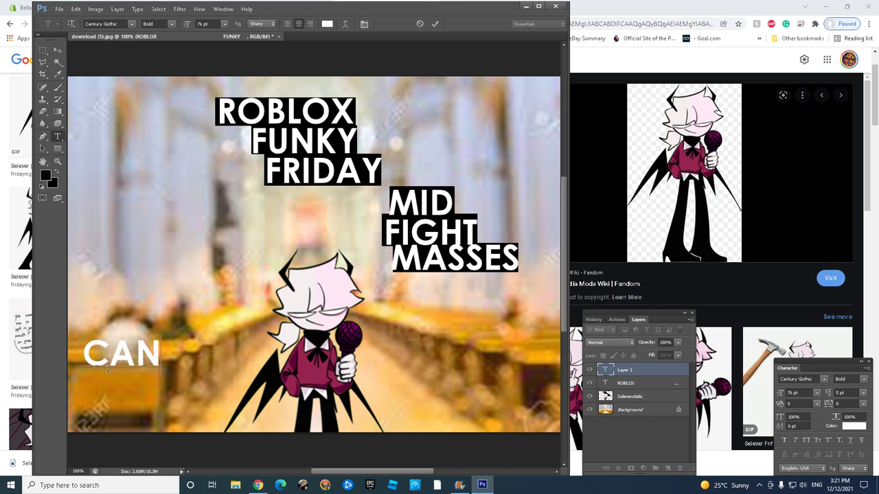
key(BackSpace)
text(SAN)
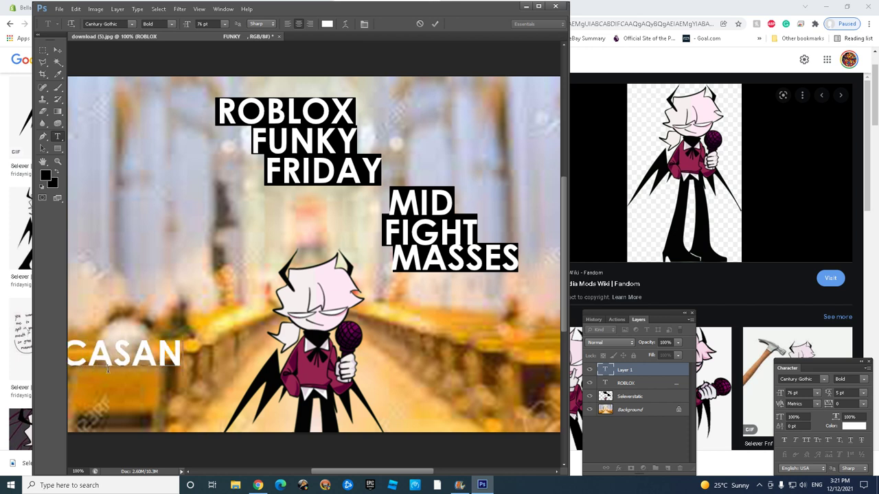
text(OVA)
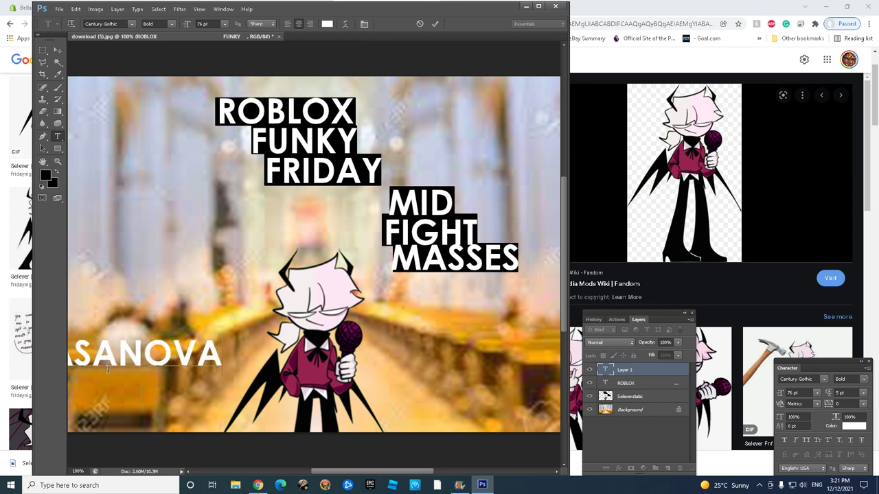
- Erase the line and re-enter CASANOVA further to the right so that more of it fits on the canvas
key(BackSpace)
key(BackSpace)
key(BackSpace)
key(BackSpace)
key(BackSpace)
key(BackSpace)
key(BackSpace)
key(BackSpace)
key(BackSpace)
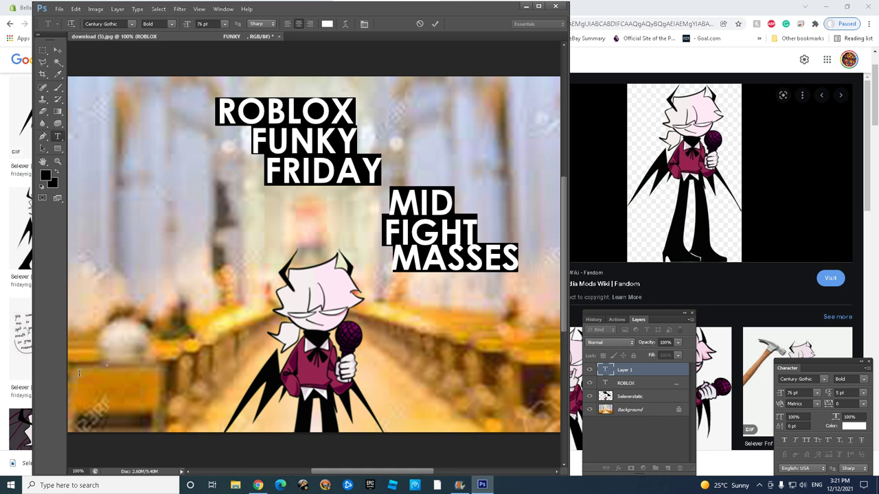
text(CASA)
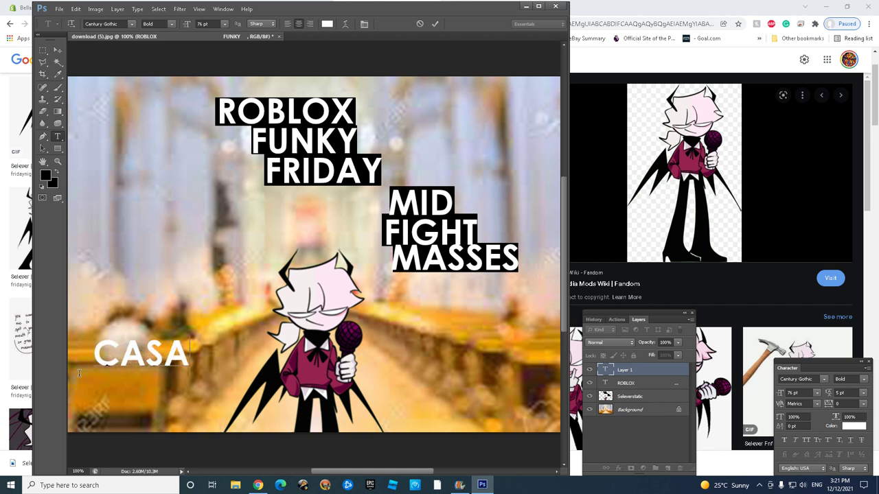
text(NOVA)
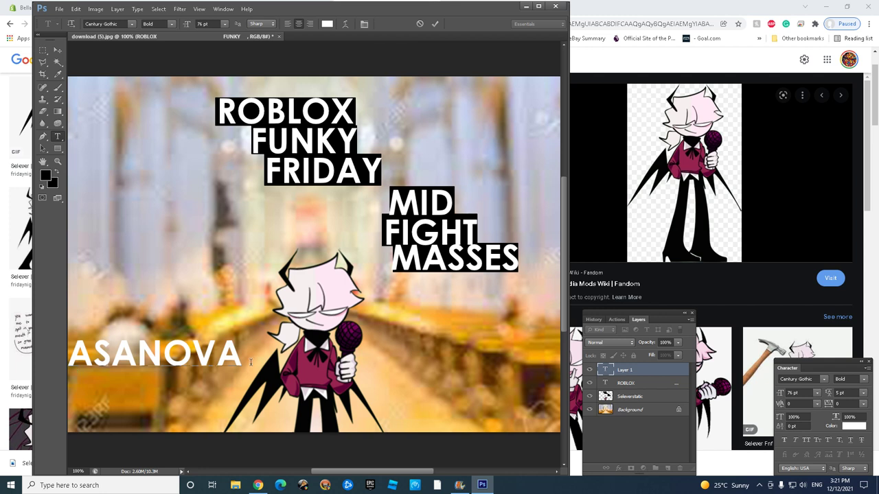
- Clear the line and enter CASANOVA again, padding it with spaces so the whole word sits inside the canvas
key(BackSpace)
key(BackSpace)
key(BackSpace)
key(BackSpace)
key(BackSpace)
key(BackSpace)
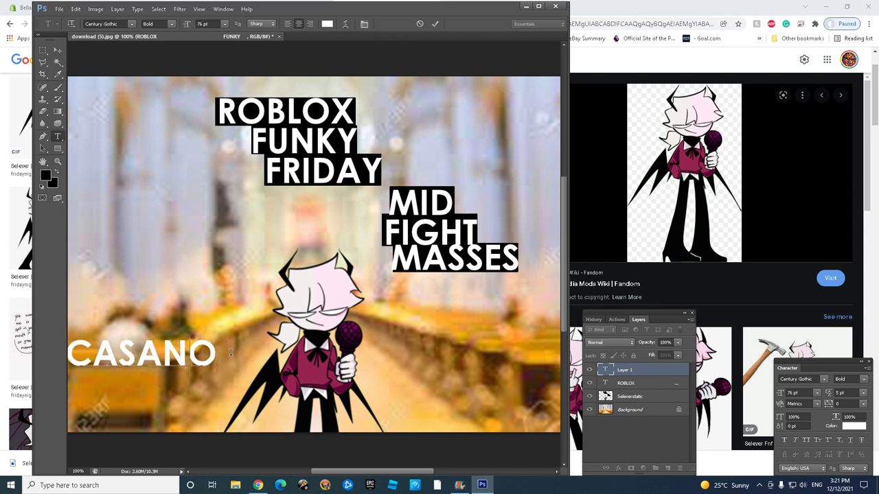
key(BackSpace)
key(BackSpace)
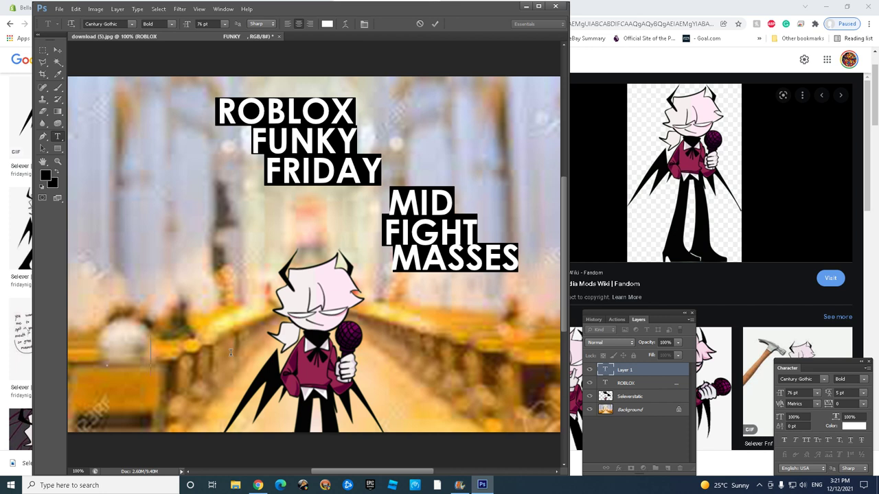
text(CASANOVA)
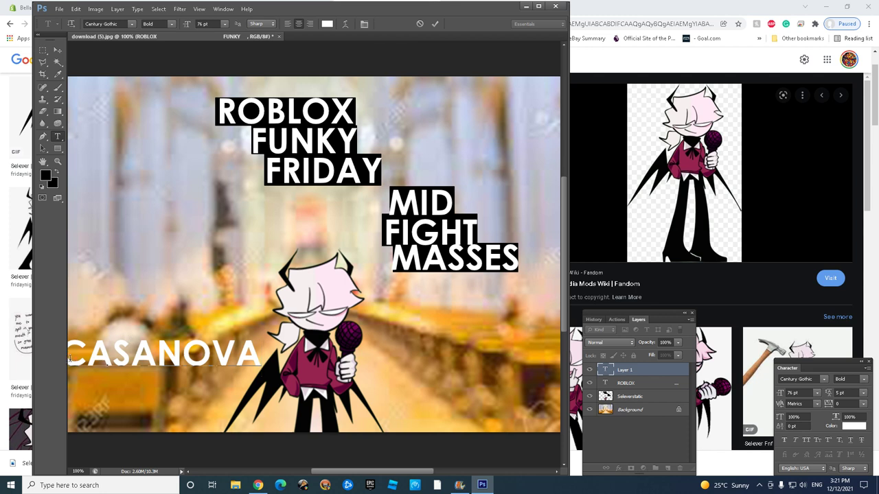
key(space)
key(space)
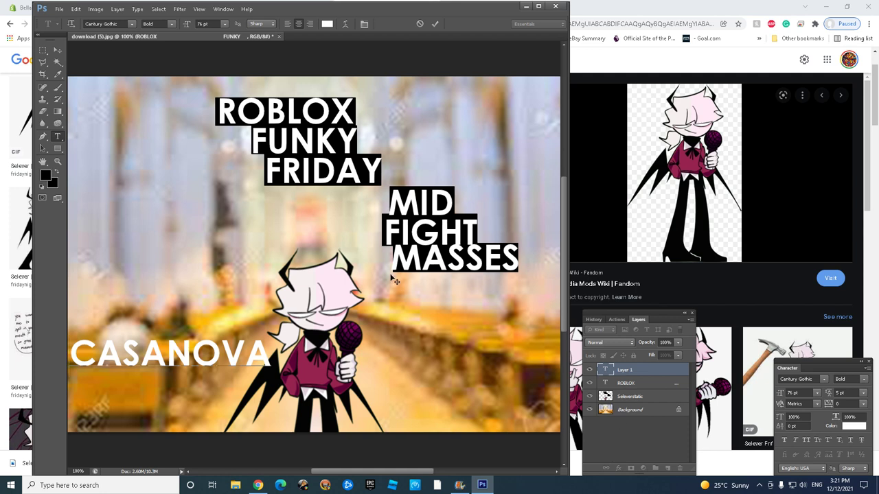
- Commit the CASANOVA text and shift the Seleverstatic layer slightly to the right
click(58, 53)
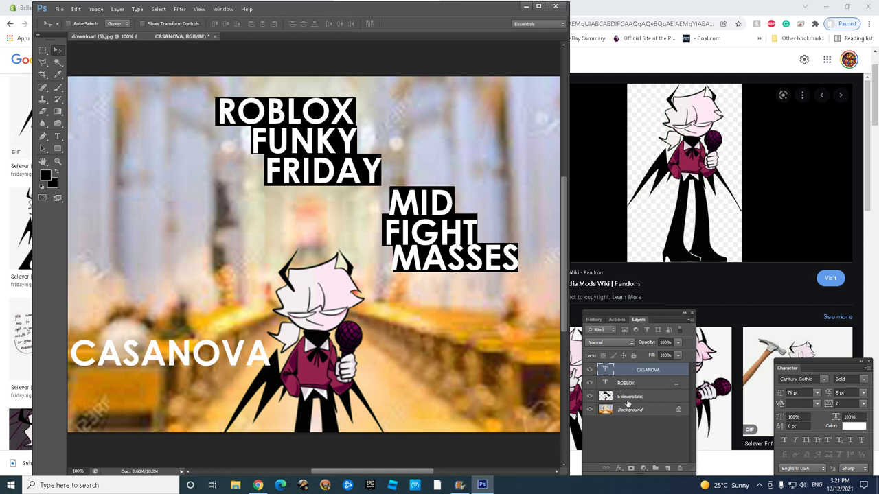
click(627, 401)
mouse_move(343, 351)
mouse_down()
mouse_move(358, 347)
mouse_move(346, 350)
mouse_up()
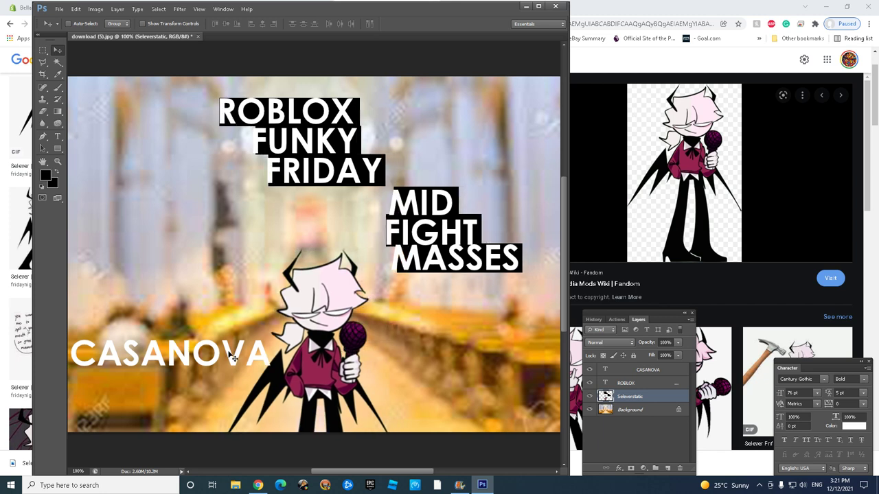
- Reopen the CASANOVA text line for editing
click(58, 135)
click(74, 356)
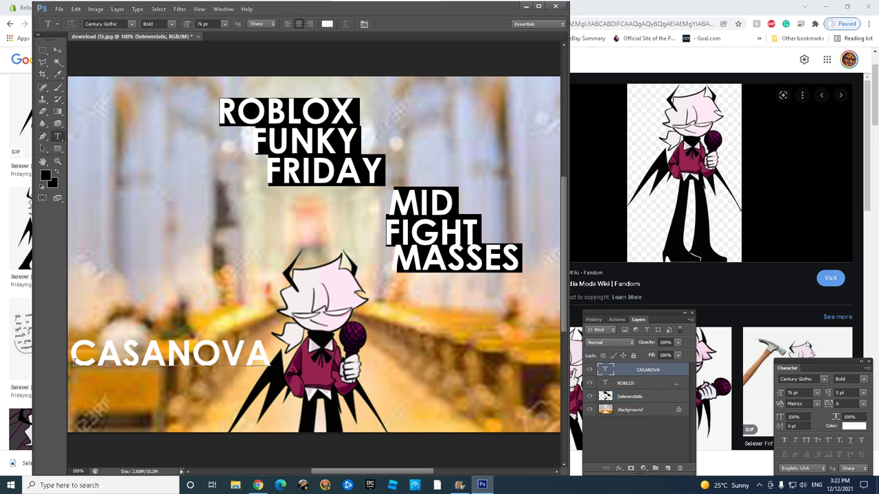
drag(90, 363, 83, 363)
- Check the recording Roblox VR 2021.12.12 - 15.03.18.10 in the Roblox VR videos folder, and close the player and File Explorer
click(236, 485)
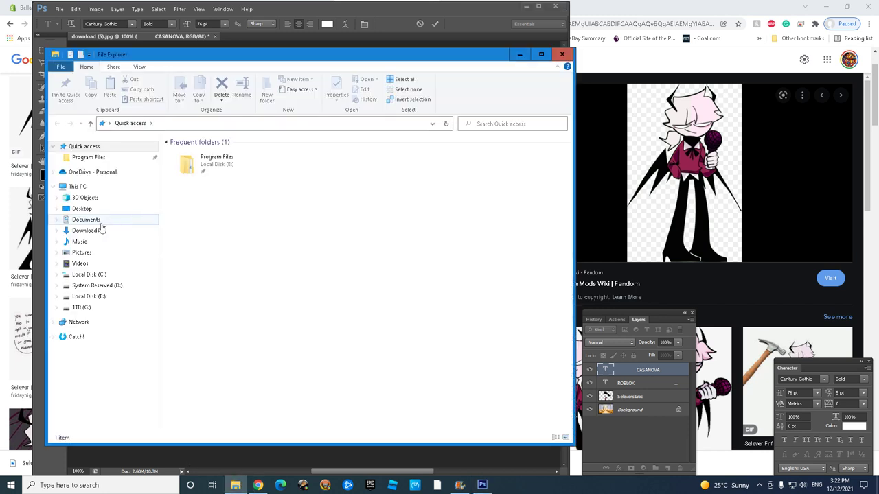
click(80, 264)
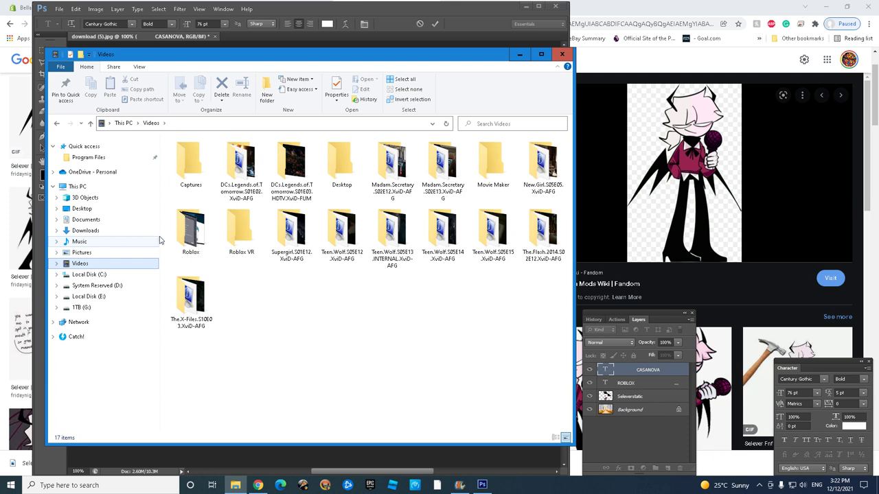
click(235, 246)
double_click(235, 246)
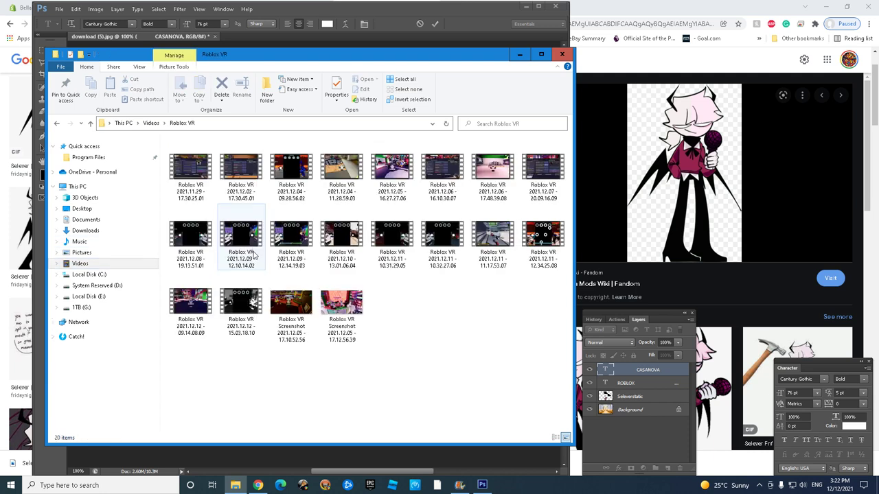
double_click(241, 309)
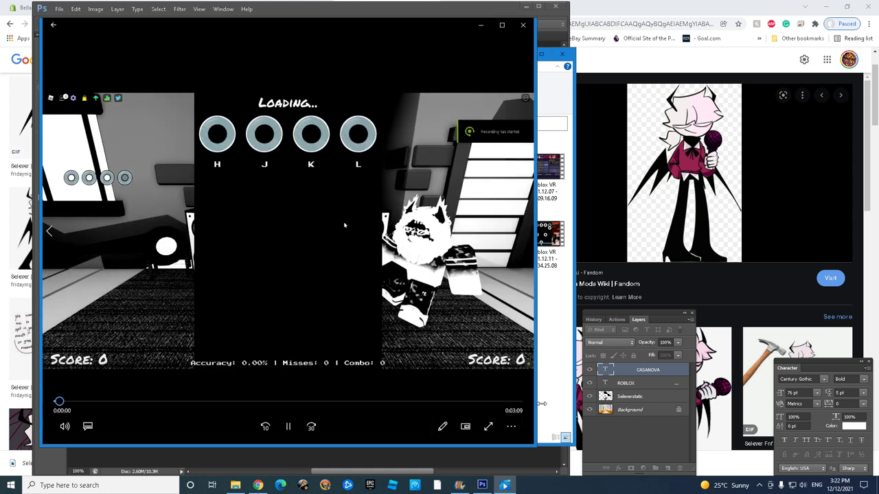
click(524, 25)
click(563, 55)
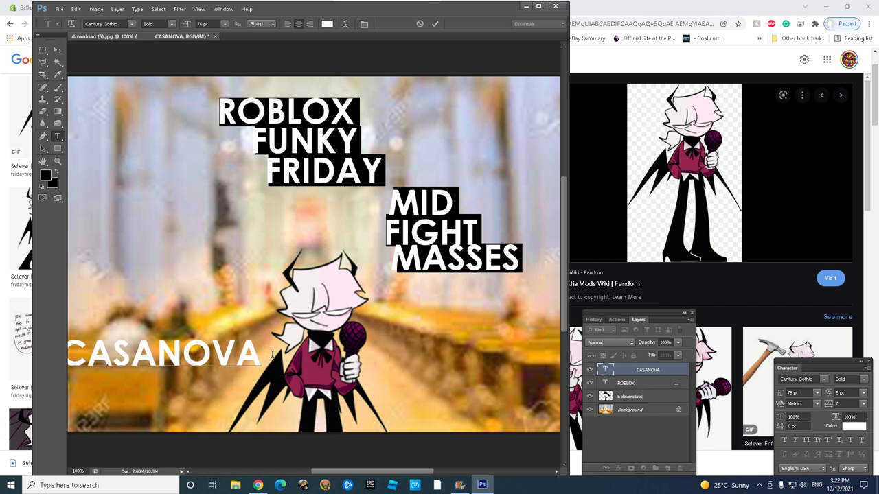
- Add the lines FUNKY and HOUSE below CASANOVA and move the text block up level with MID FIGHT MASSES
key(BackSpace)
key(Right)
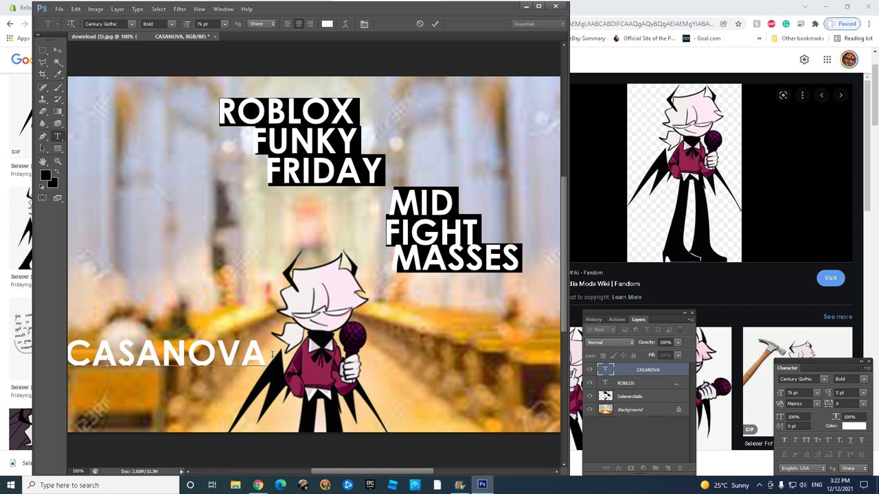
text(F)
key(BackSpace)
text(FUNKY )
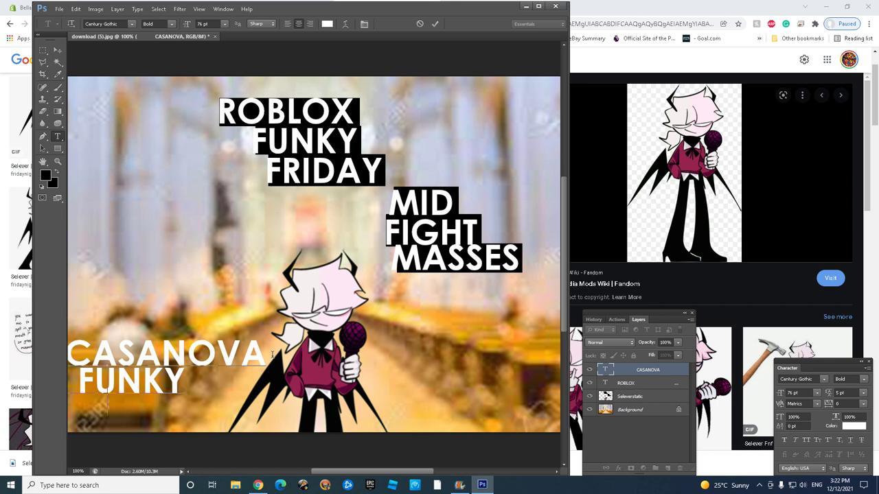
text( HOUSE)
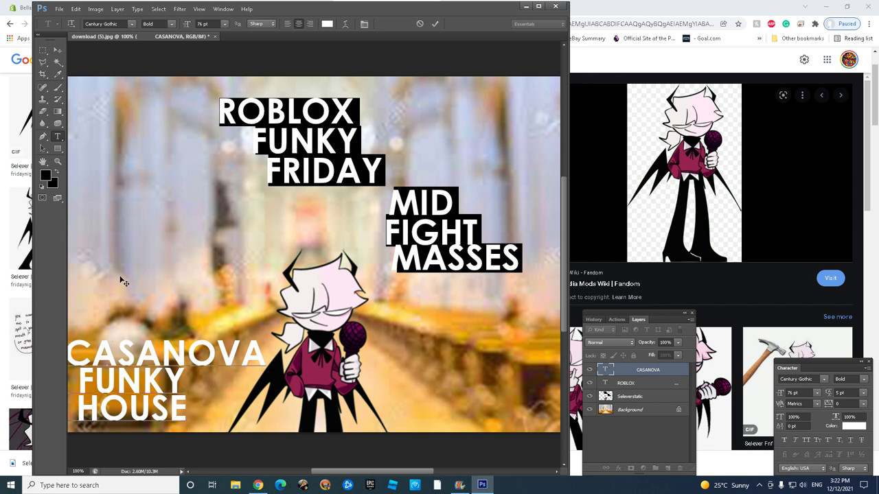
click(58, 50)
drag(115, 389, 128, 242)
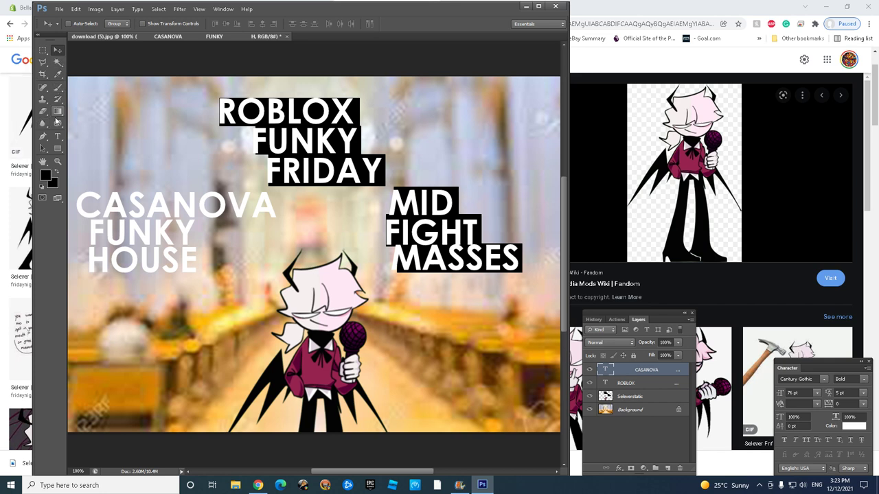
- Add the line REMIX below HOUSE in the CASANOVA text and move the block about 0.22 in to the right
click(58, 137)
click(199, 274)
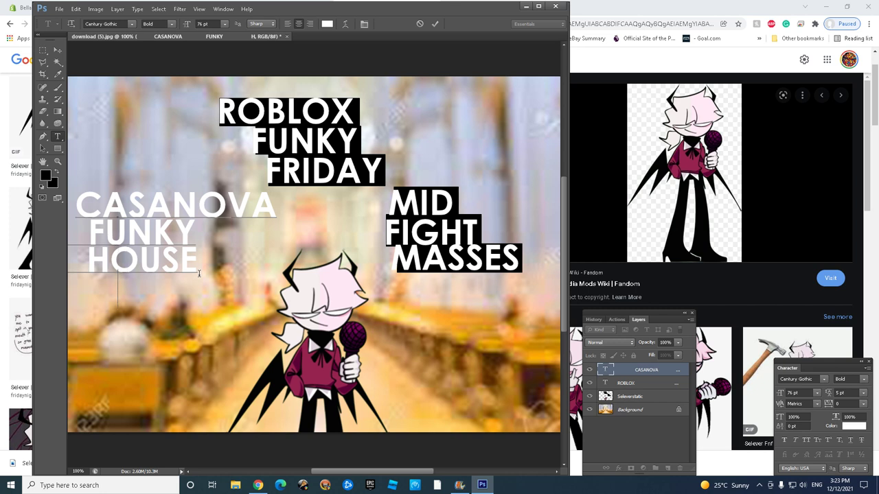
text(RE,)
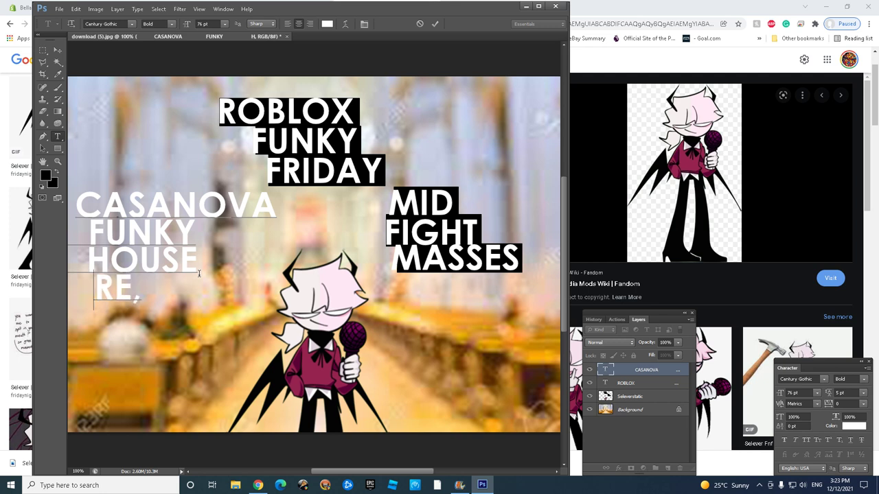
click(168, 289)
key(BackSpace)
key(BackSpace)
key(BackSpace)
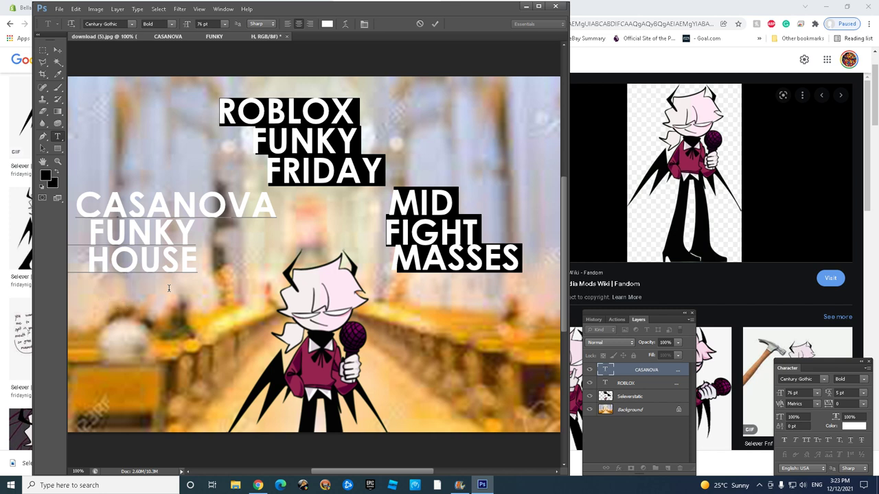
text(RE)
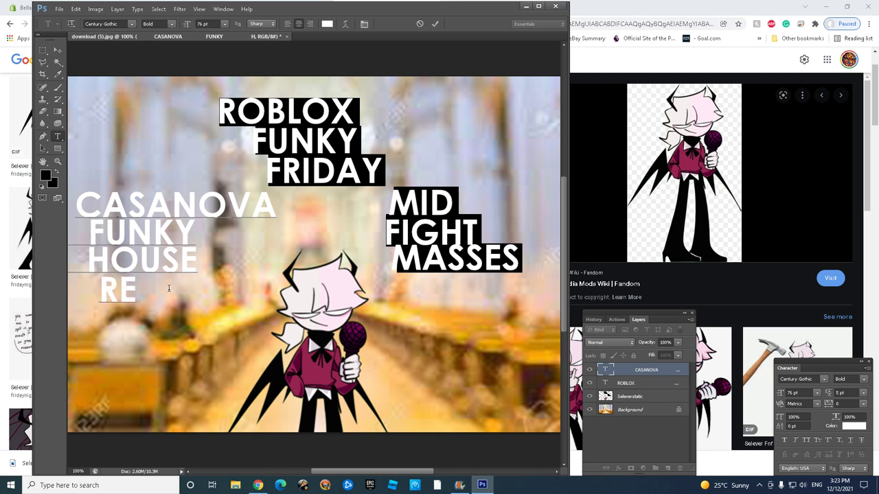
key(BackSpace)
key(BackSpace)
text(RE)
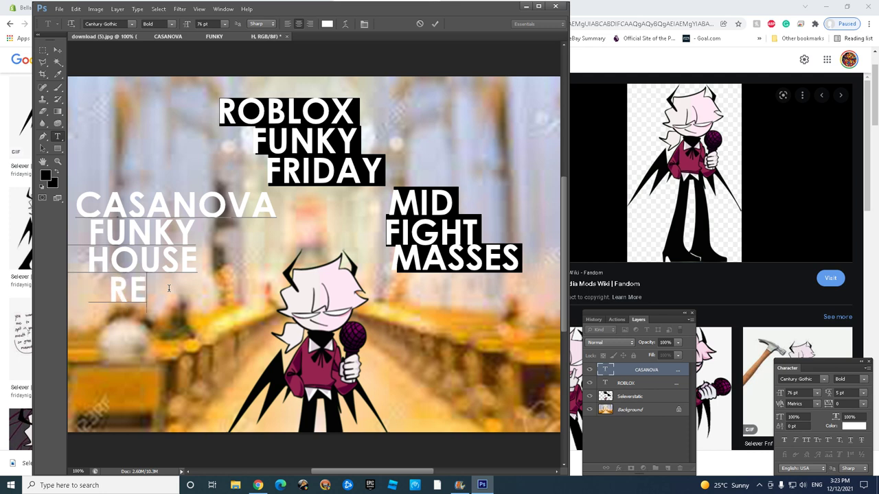
text(MIX)
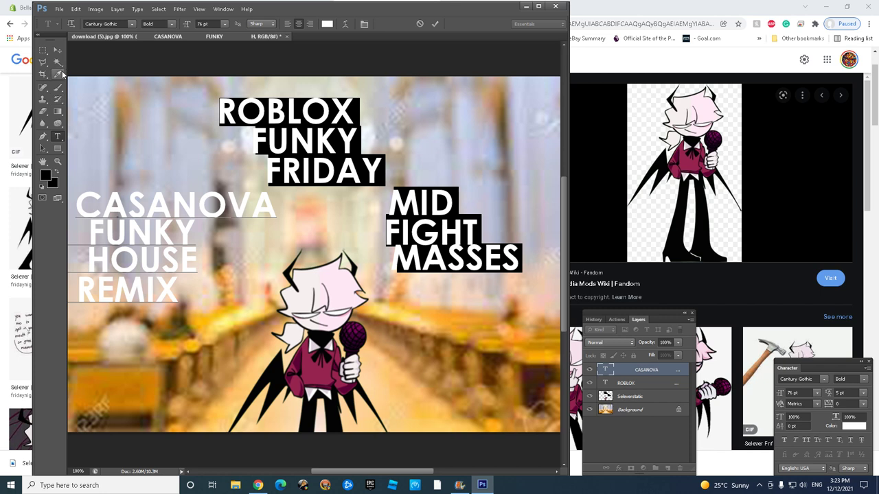
click(62, 48)
drag(158, 239, 164, 239)
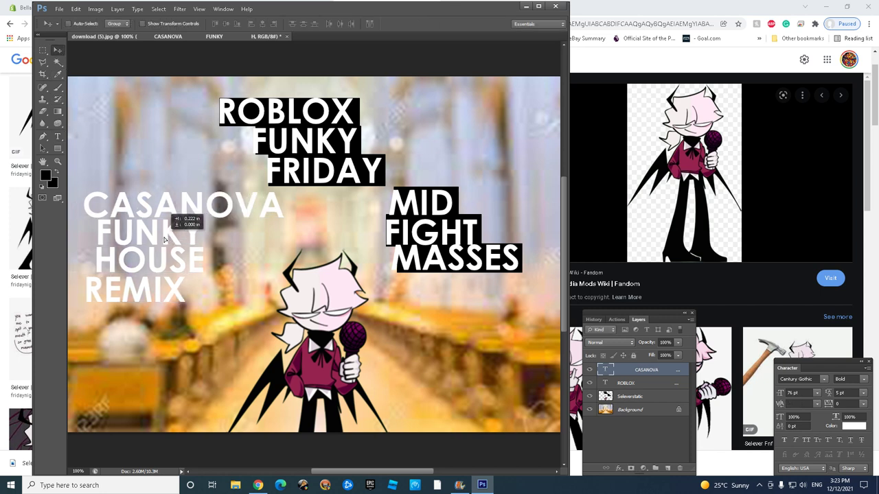
- Select stepped rectangular areas around the CASANOVA, FUNKY, HOUSE and REMIX lines as one combined selection
click(43, 50)
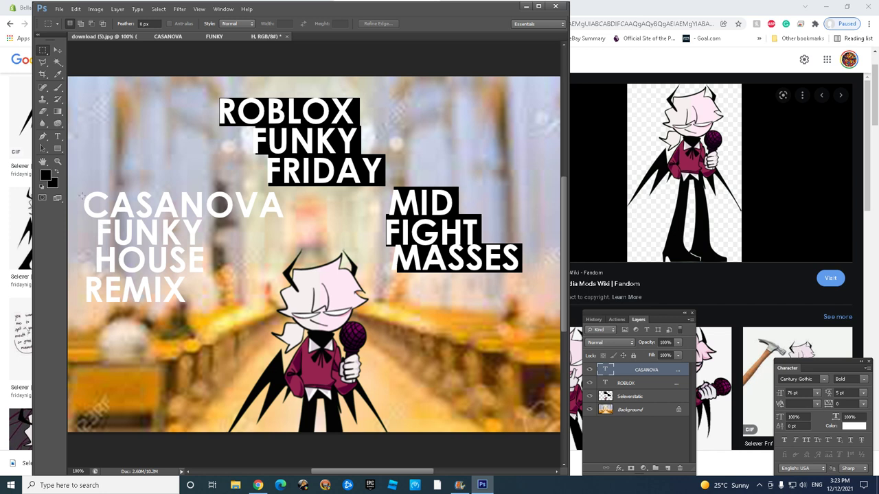
drag(85, 193, 288, 223)
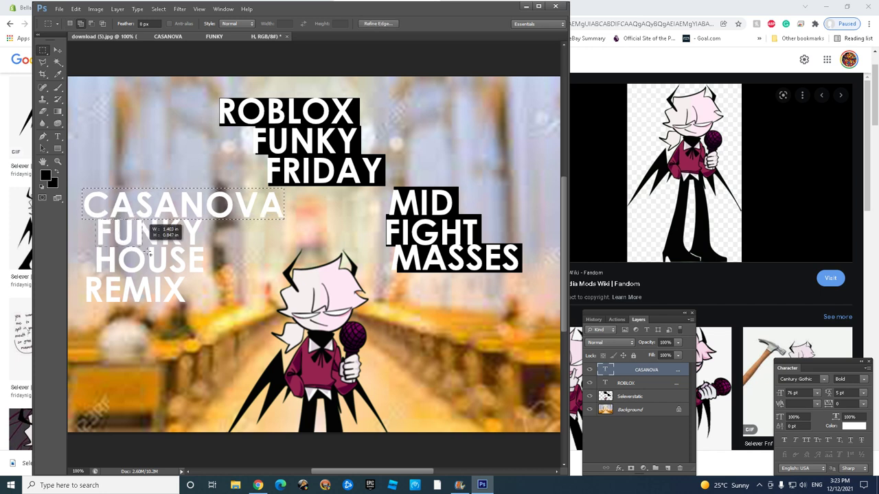
drag(207, 250, 206, 247)
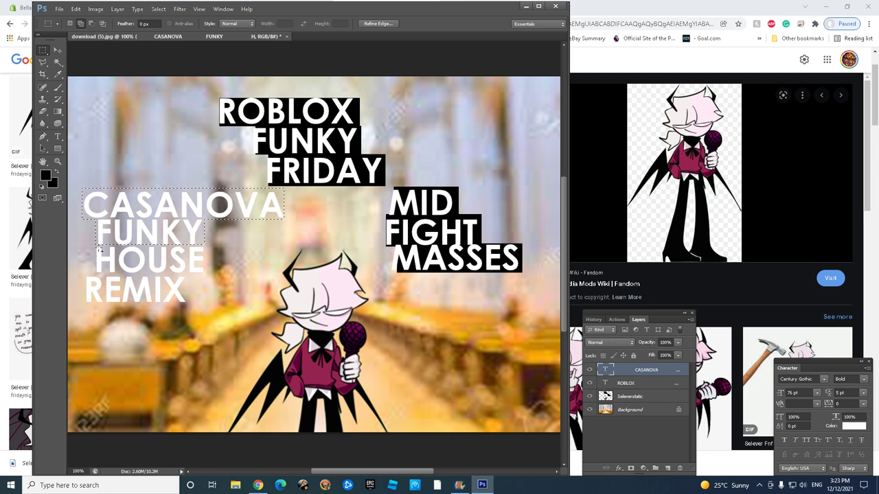
drag(98, 264, 206, 278)
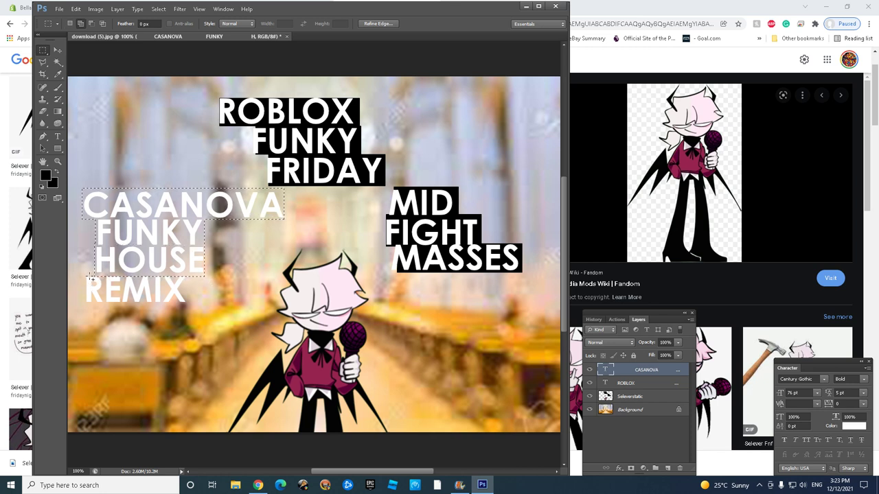
drag(87, 295, 190, 313)
- Paint the selected areas behind CASANOVA FUNKY HOUSE REMIX black on the Seleverstatic layer
click(630, 397)
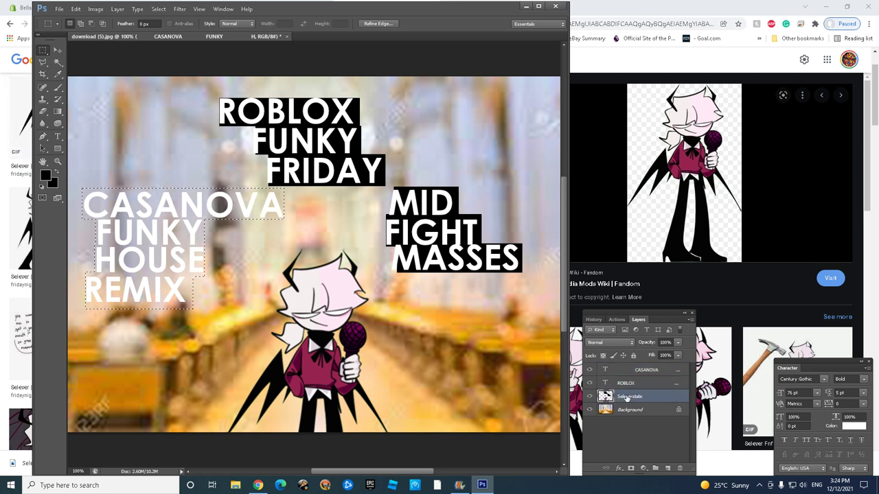
click(58, 89)
mouse_move(96, 206)
mouse_down()
mouse_move(138, 289)
mouse_move(158, 261)
mouse_move(189, 302)
mouse_up()
drag(267, 222, 183, 225)
mouse_move(89, 292)
mouse_down()
mouse_move(182, 309)
mouse_move(118, 293)
mouse_up()
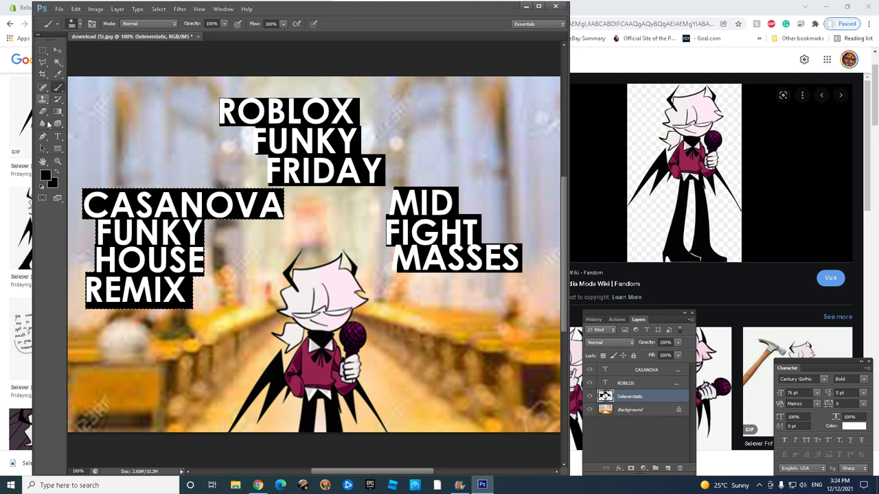
- Add a white two-line text 15 MISSES in the image's lower right area, beside the character
click(58, 136)
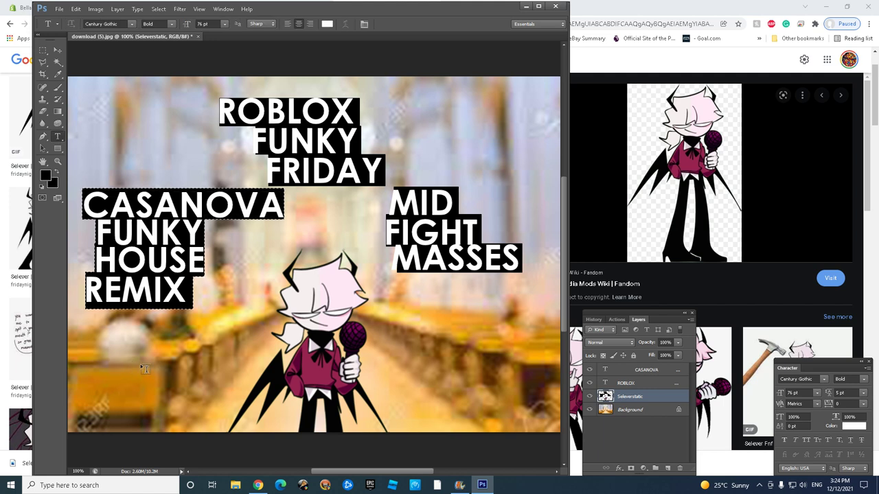
click(452, 370)
text(15)
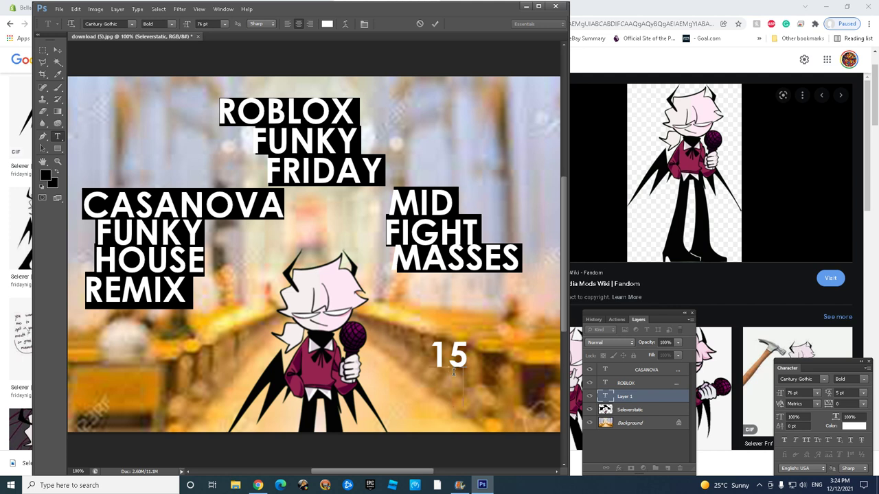
text(MISSES)
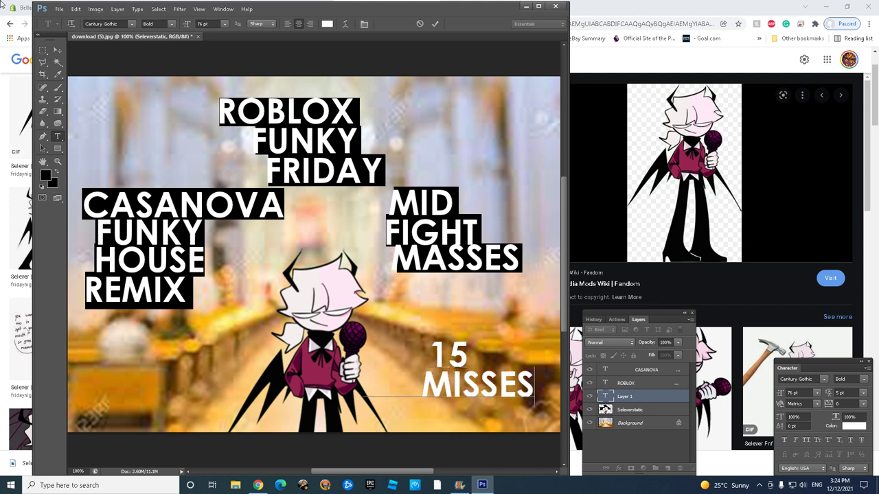
click(43, 50)
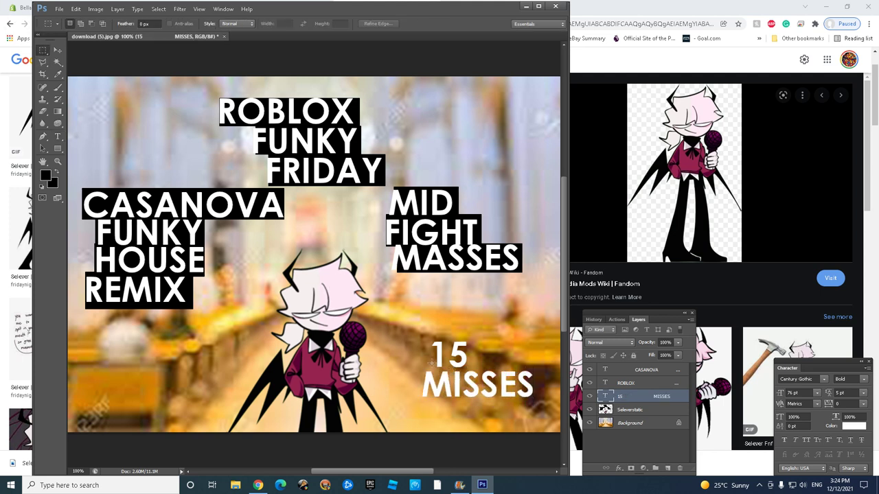
drag(432, 342, 541, 408)
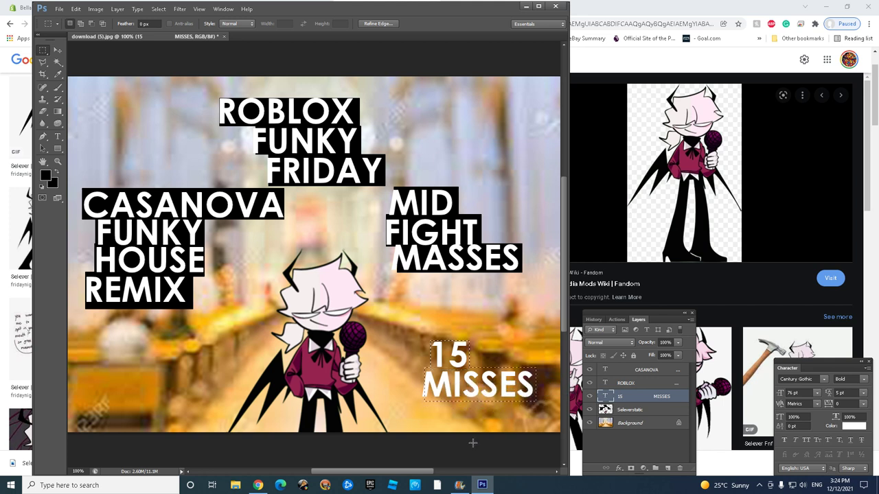
click(379, 463)
drag(396, 246, 413, 277)
click(377, 230)
key(ctrl+d)
- Select the narrow gap at the left edge of MASSES and paint it black on the Seleverstatic layer
drag(392, 252, 397, 272)
click(58, 88)
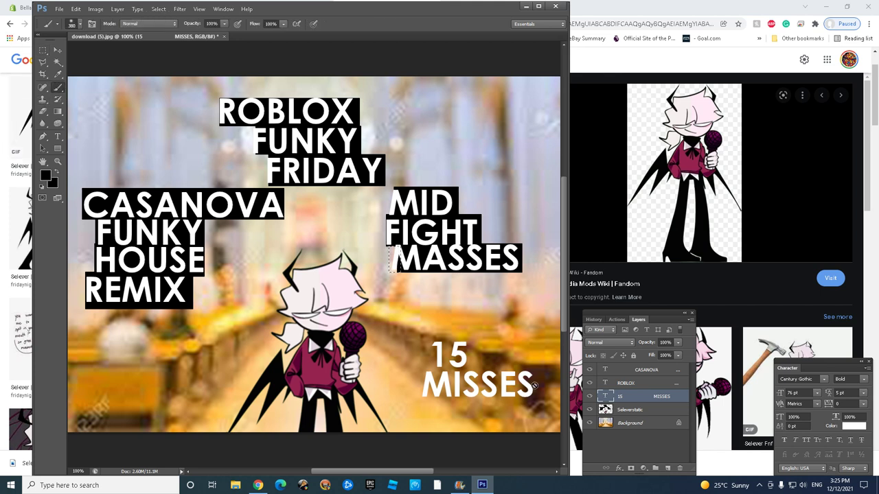
click(624, 410)
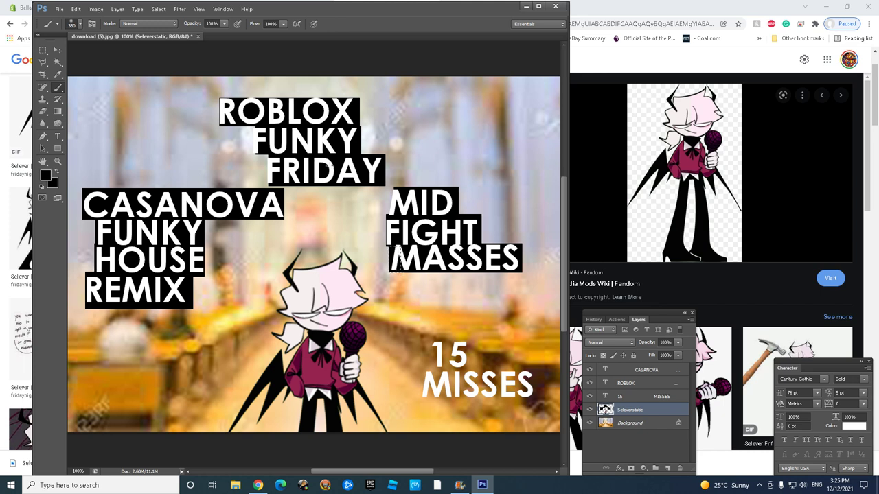
- Select rectangular areas around 15 and MISSES and paint them black on the Seleverstatic layer
click(41, 53)
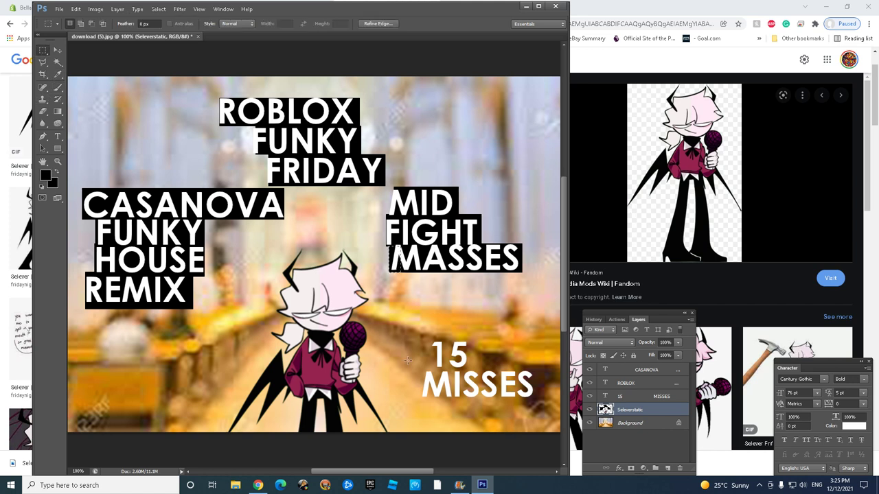
drag(430, 348, 470, 369)
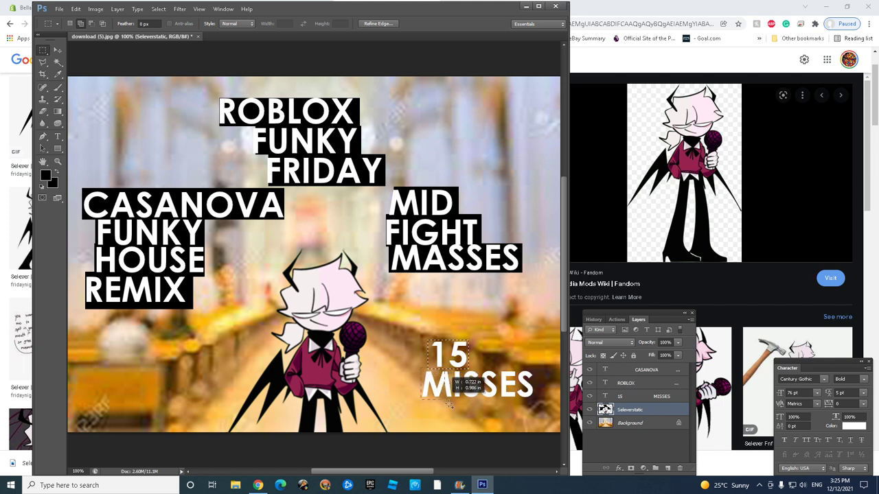
drag(462, 405, 535, 399)
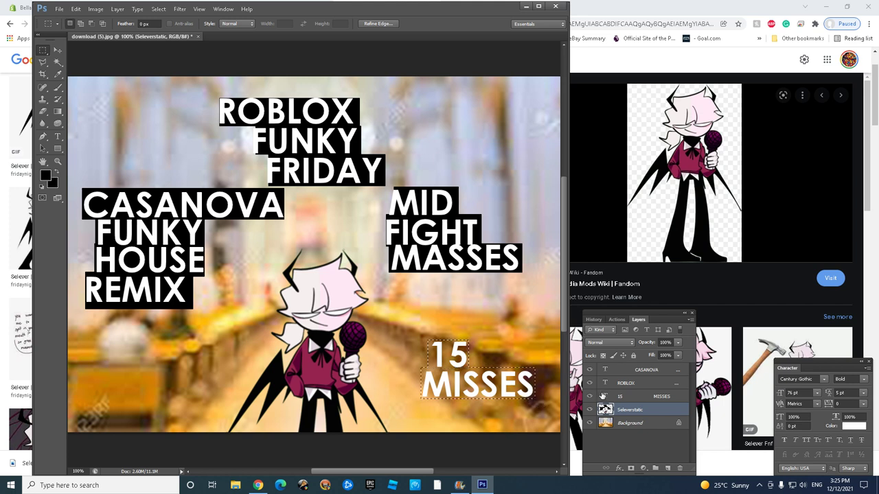
click(58, 87)
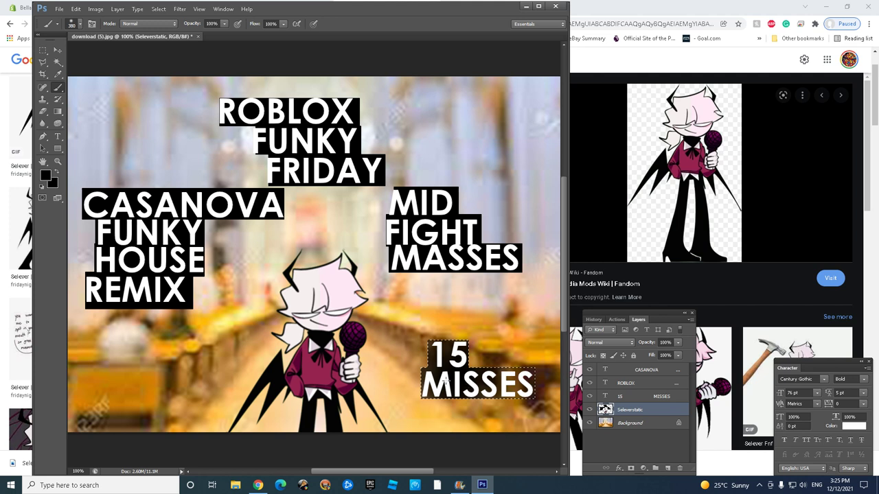